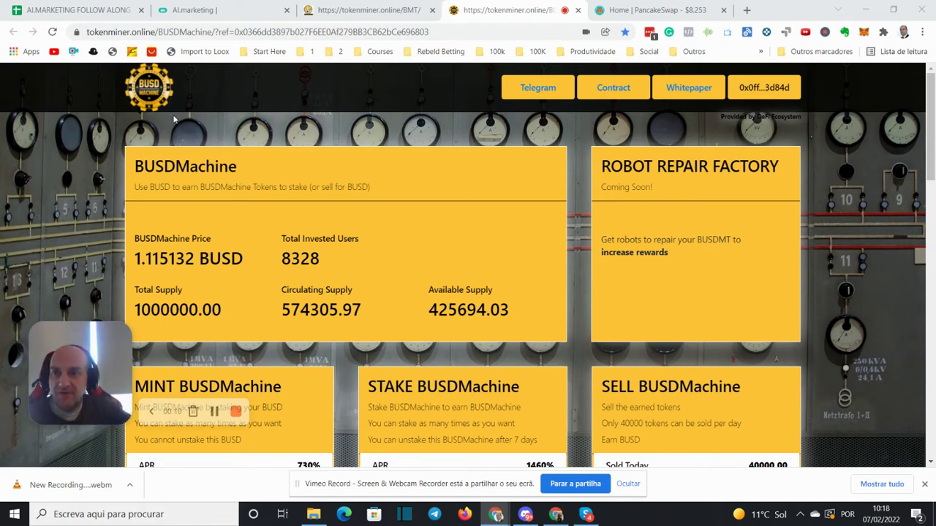
# Claim the minted BUSDMachine tokens and harvest the staking earnings, approving both transactions in MetaMask.
pyautogui.scroll(-3, 263, 204)
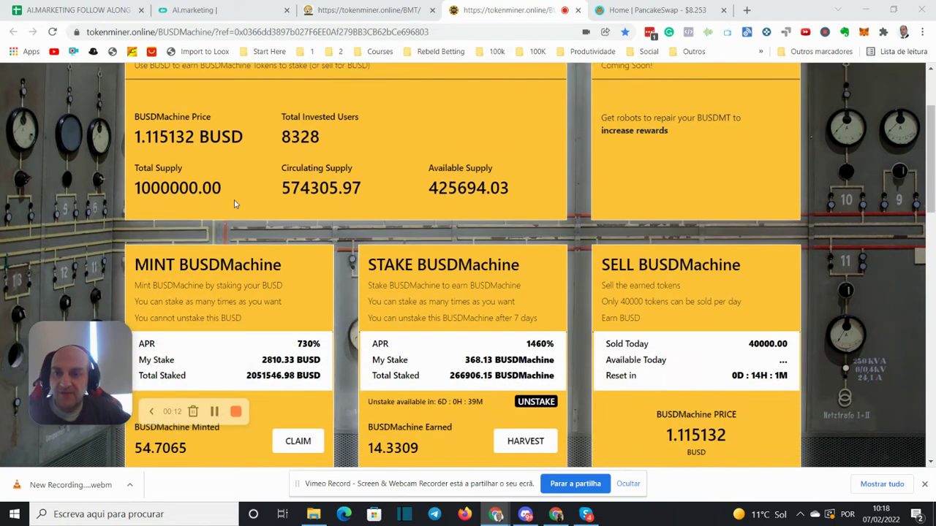
pyautogui.scroll(-2, 235, 204)
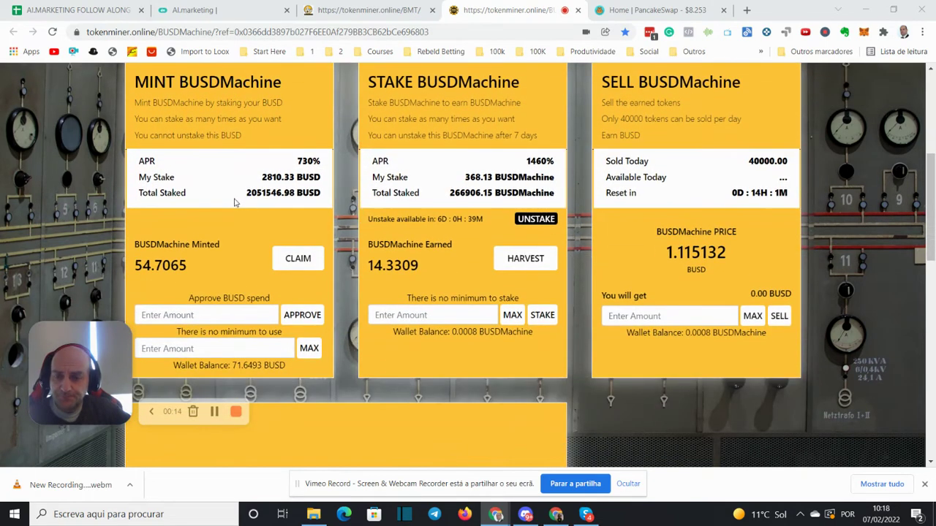
pyautogui.scroll(5, 312, 236)
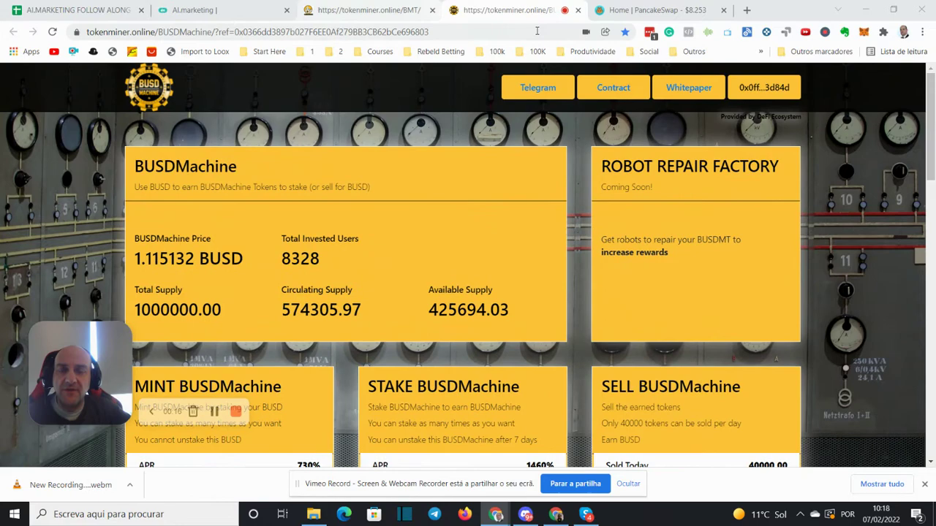
pyautogui.scroll(-3, 286, 277)
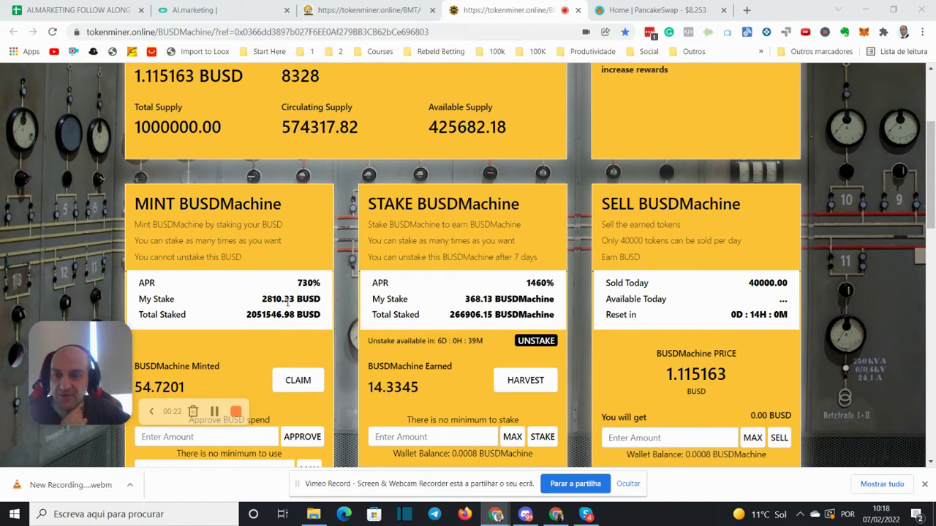
pyautogui.scroll(-1, 346, 297)
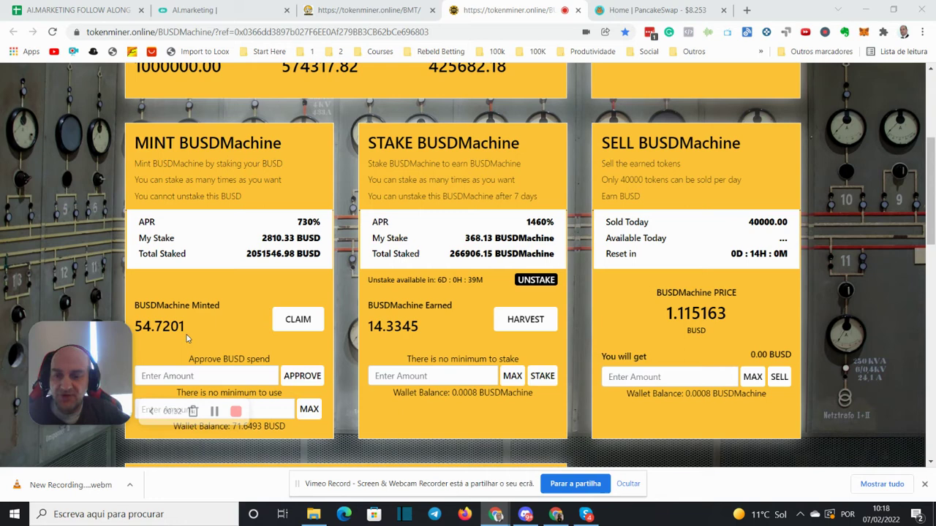
pyautogui.click(298, 323)
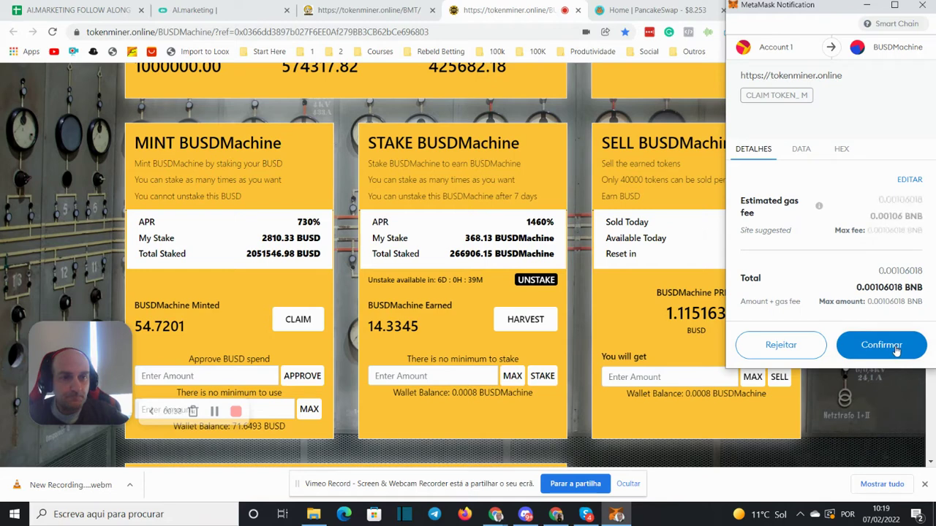
pyautogui.click(880, 345)
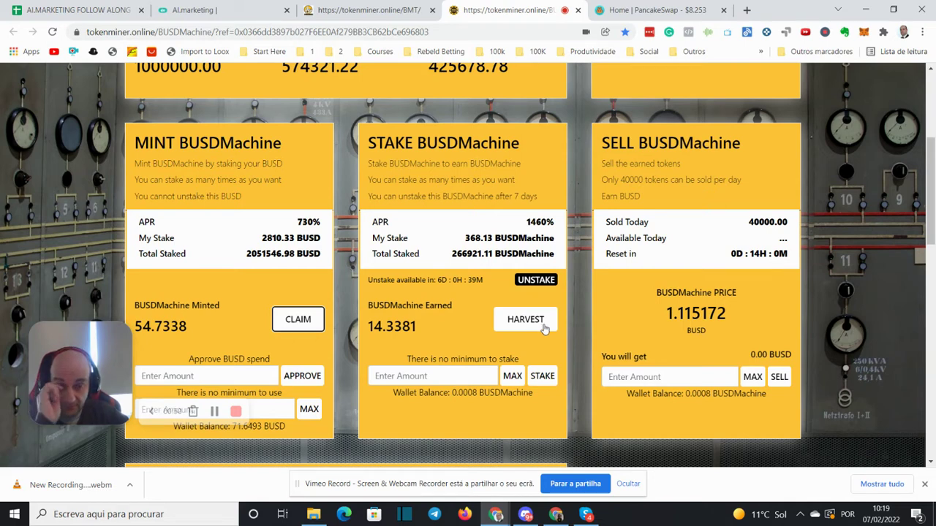
pyautogui.click(536, 327)
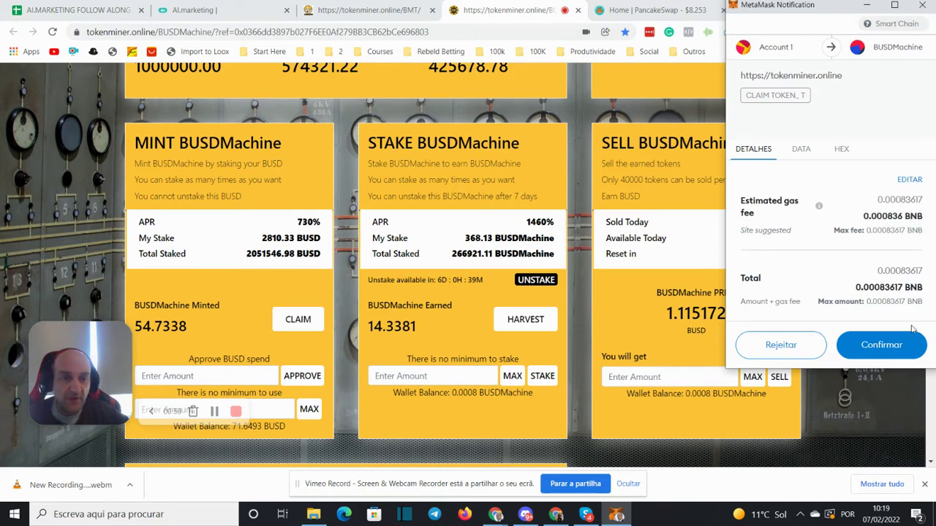
pyautogui.click(887, 347)
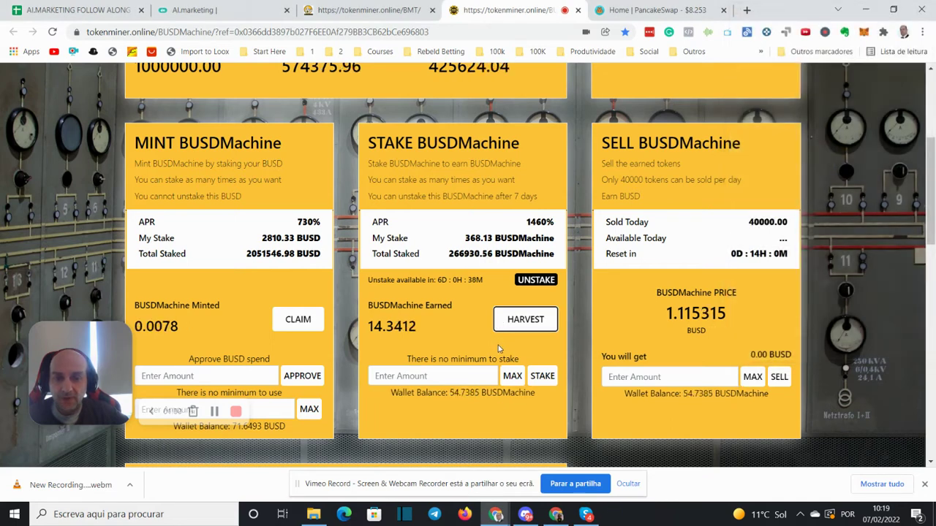
# Reload the BUSDMachine page and fill the sell amount with the maximum of 54,738.
pyautogui.click(752, 377)
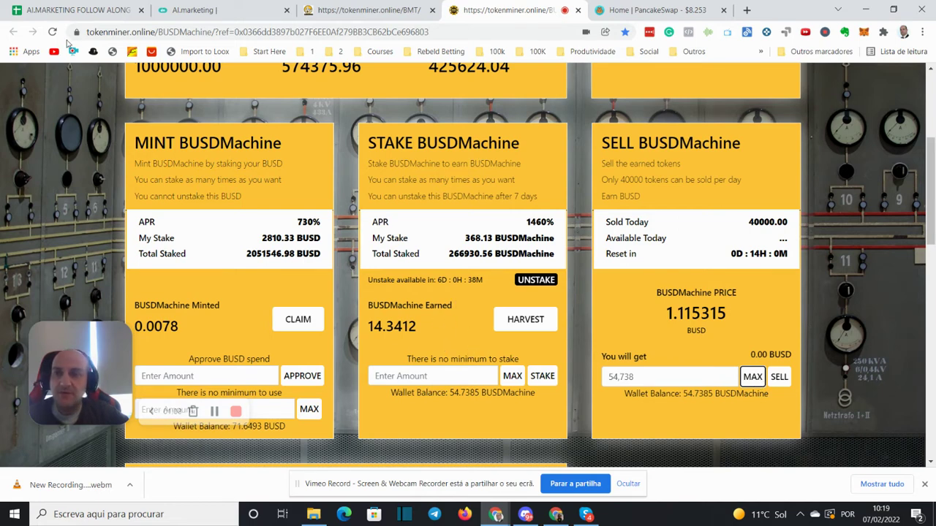
pyautogui.click(52, 32)
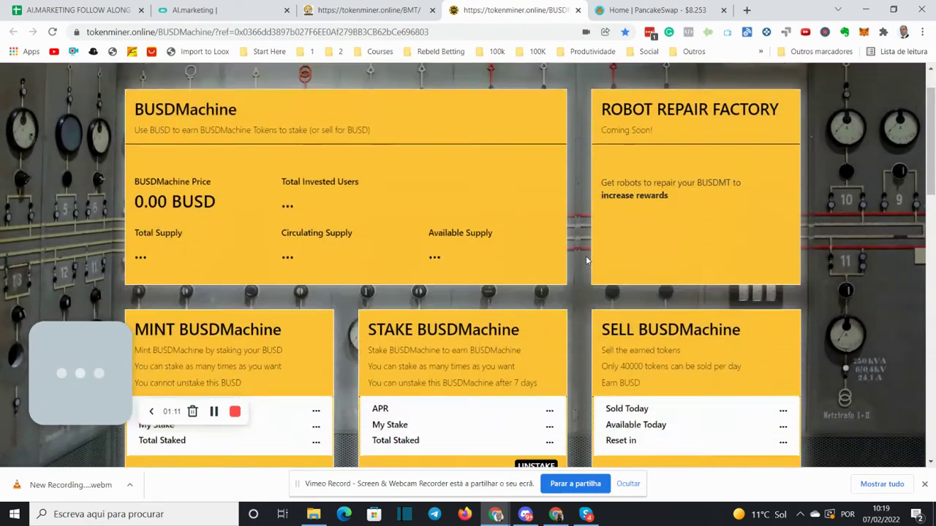
pyautogui.scroll(-3, 730, 437)
pyautogui.scroll(-1, 730, 437)
pyautogui.click(752, 377)
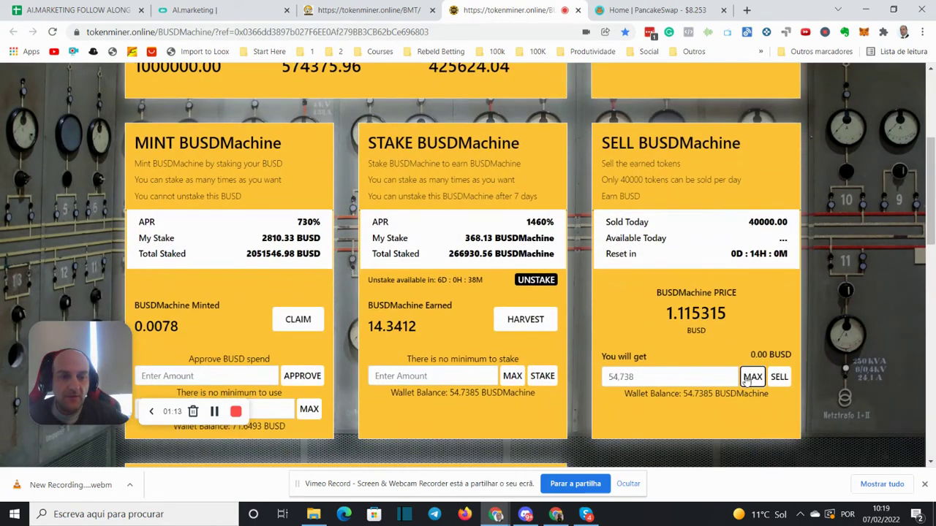
# Request another harvest of the staking earnings and dismiss its MetaMask transaction without approving it.
pyautogui.click(531, 320)
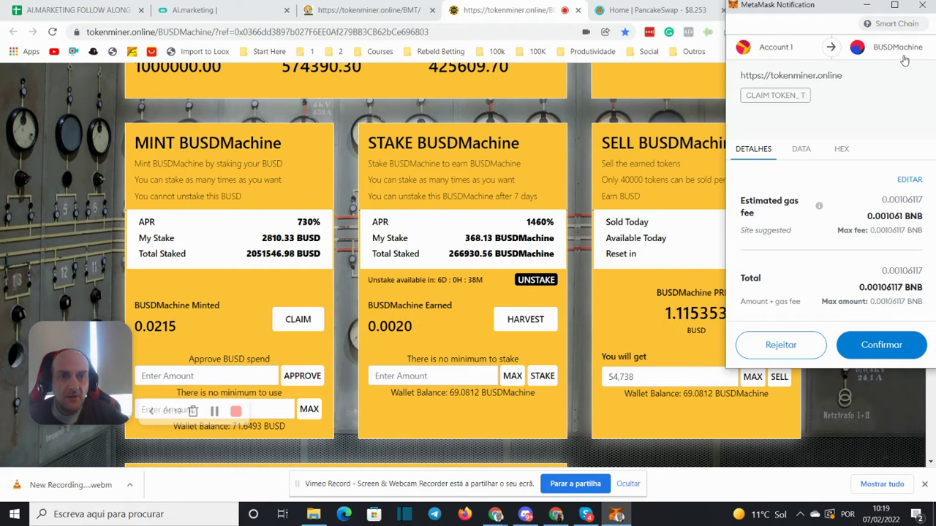
pyautogui.click(922, 5)
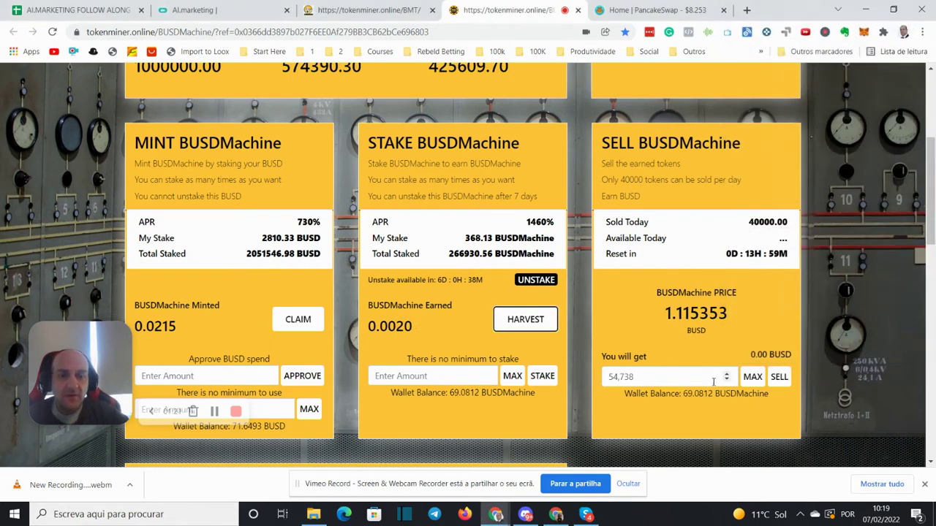
# Set the BUSDMachine sell amount to the maximum of 69,08 and review the sell conditions and token price.
pyautogui.click(754, 378)
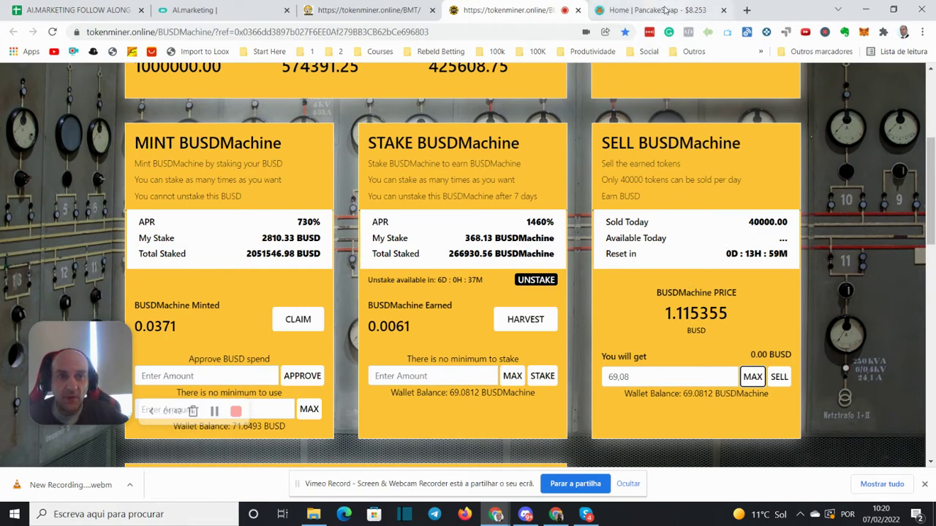
pyautogui.scroll(3, 621, 349)
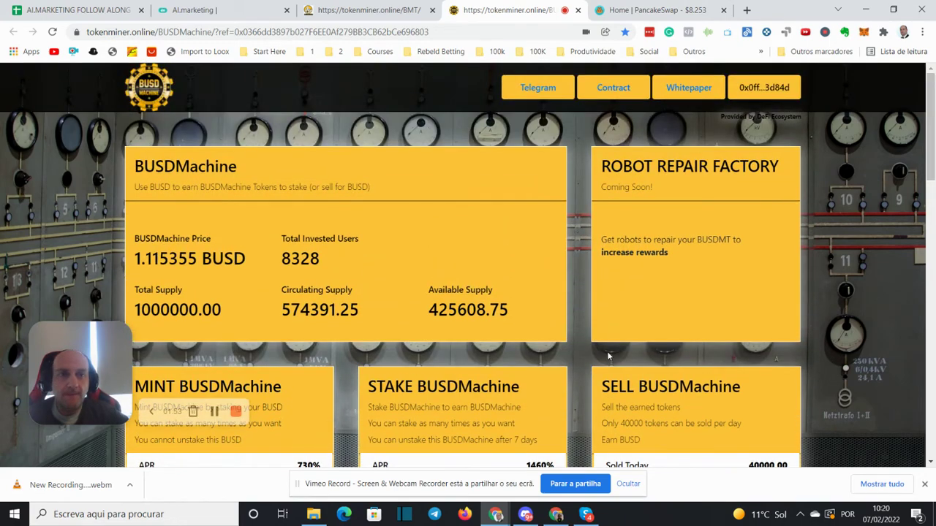
pyautogui.scroll(-4, 691, 267)
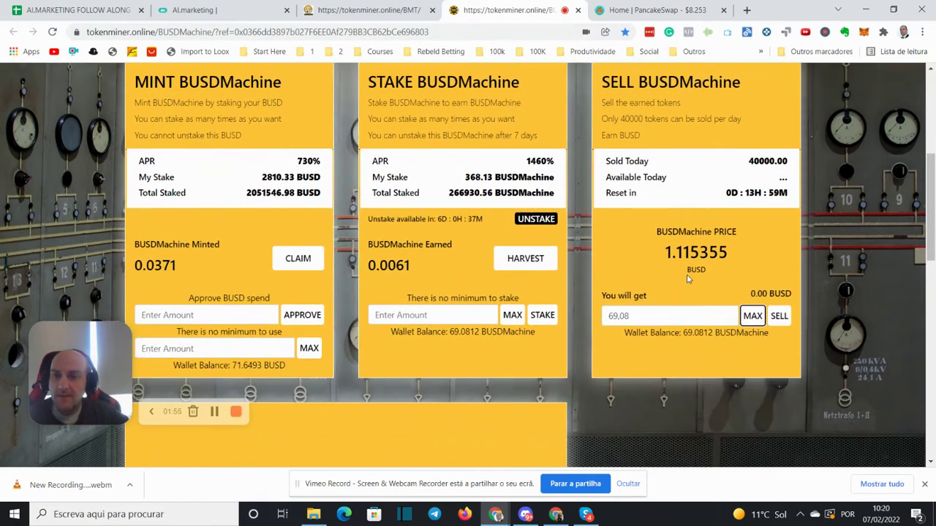
pyautogui.scroll(2, 324, 264)
pyautogui.scroll(2, 325, 264)
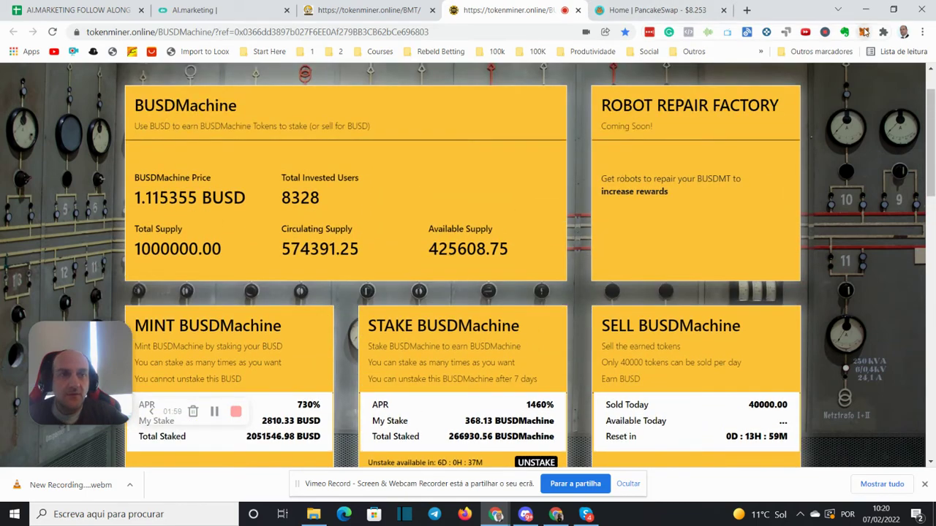
# Examine the BUSDMT balance and the latest Claim Token_ T transaction in MetaMask, and return to the account's asset list.
pyautogui.click(861, 32)
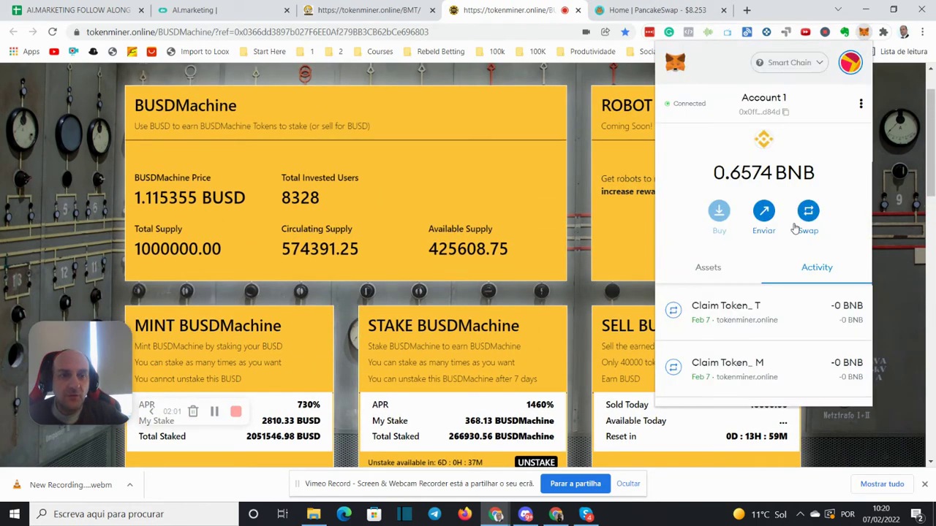
pyautogui.click(707, 267)
pyautogui.scroll(-2, 748, 298)
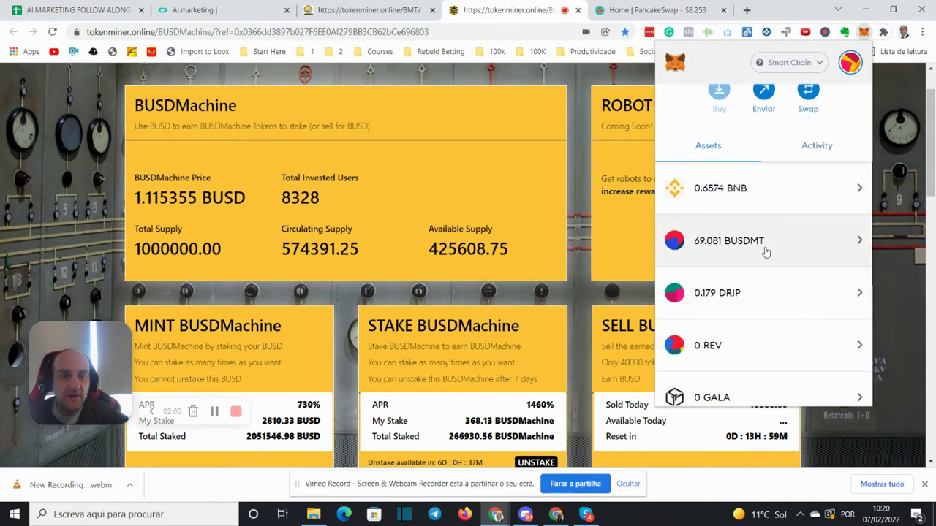
pyautogui.click(762, 246)
pyautogui.moveTo(800, 242); pyautogui.dragTo(774, 230)
pyautogui.click(713, 273)
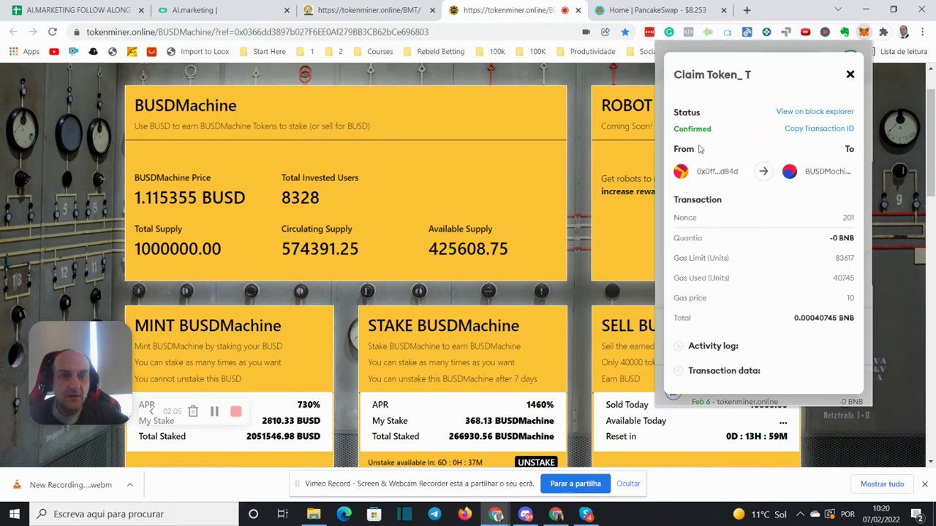
pyautogui.click(849, 76)
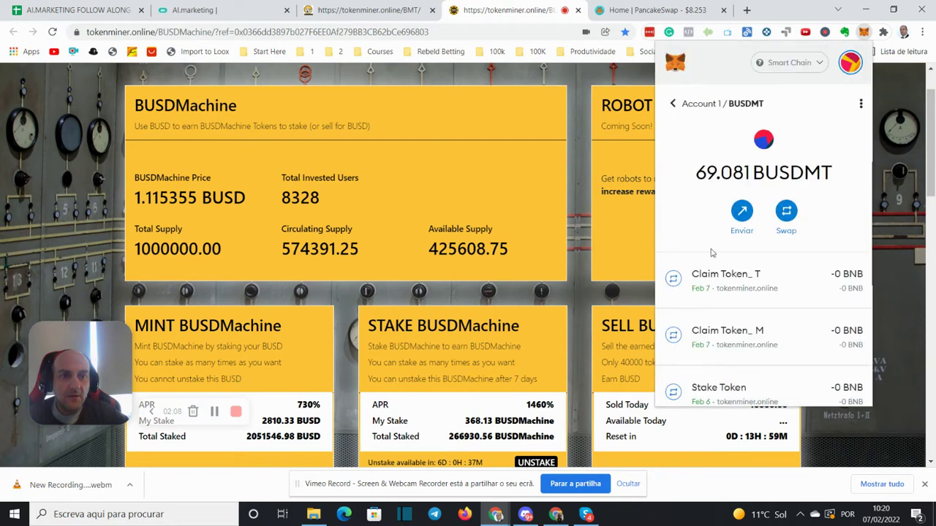
pyautogui.click(679, 107)
pyautogui.scroll(-2, 808, 307)
pyautogui.click(810, 307)
pyautogui.click(754, 107)
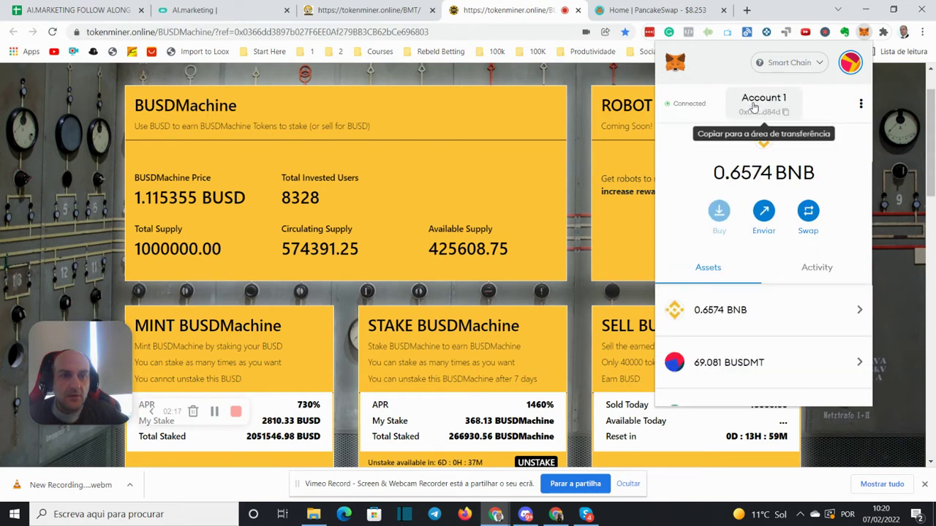
# View the BUSDMT asset in the block explorer and copy its contract address from the page URL.
pyautogui.click(728, 361)
pyautogui.scroll(-1, 754, 344)
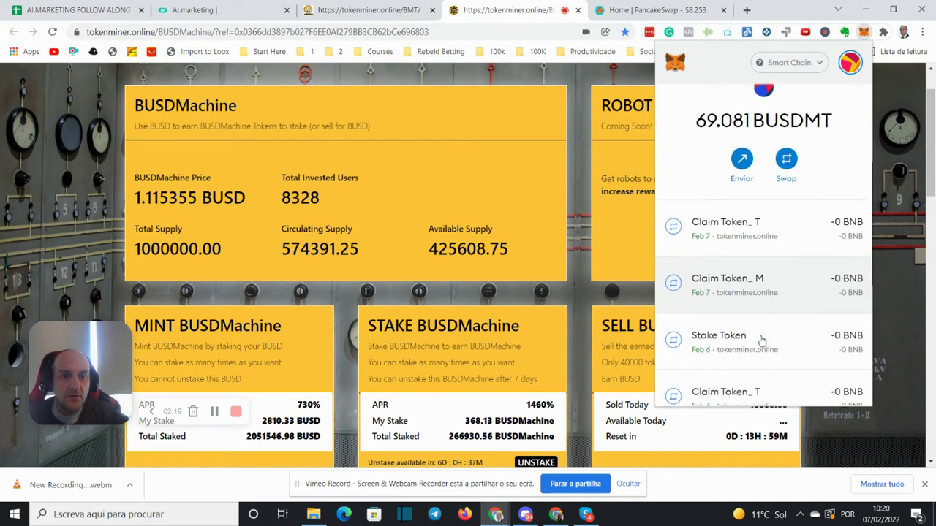
pyautogui.scroll(1, 760, 336)
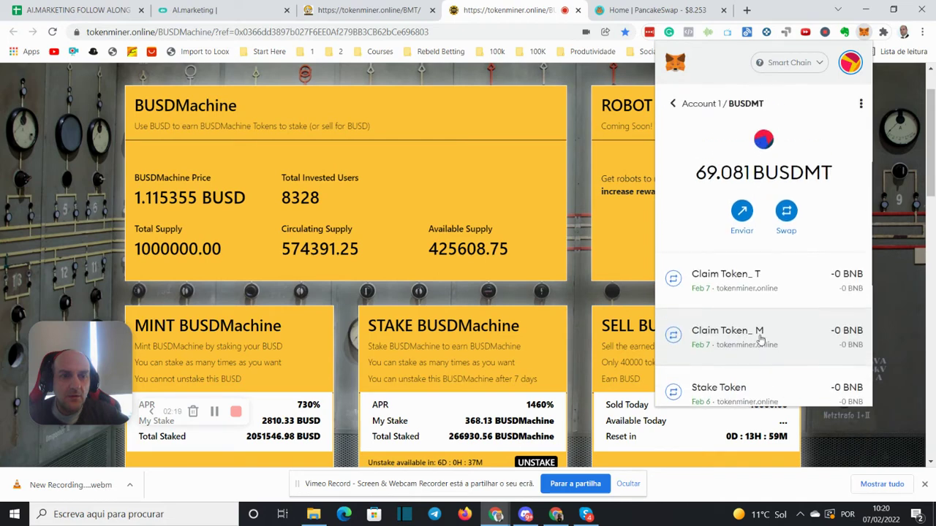
pyautogui.click(861, 106)
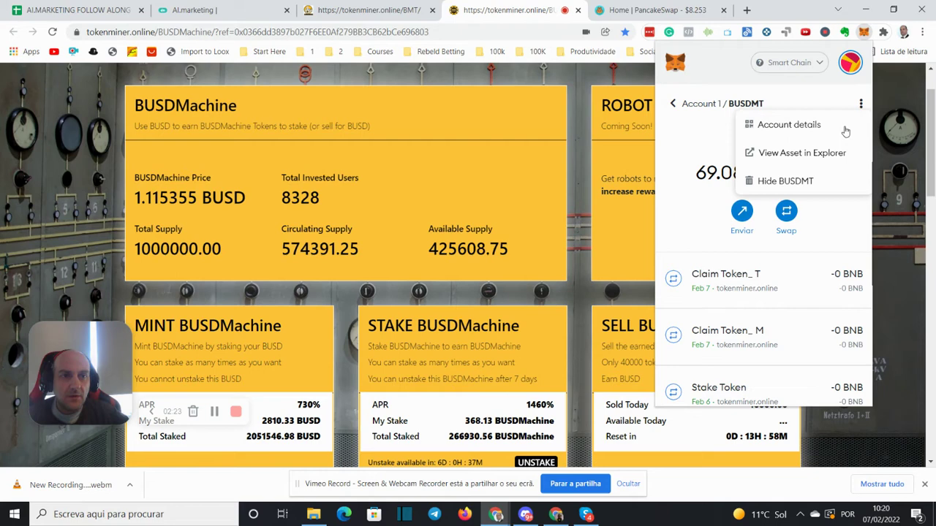
pyautogui.click(832, 152)
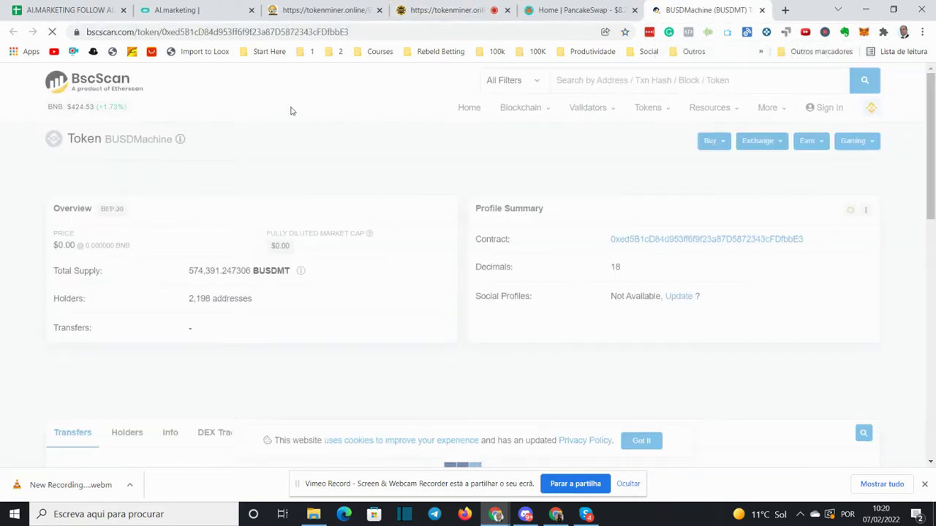
pyautogui.doubleClick(177, 34)
pyautogui.hotkey('ctrl', 'c')
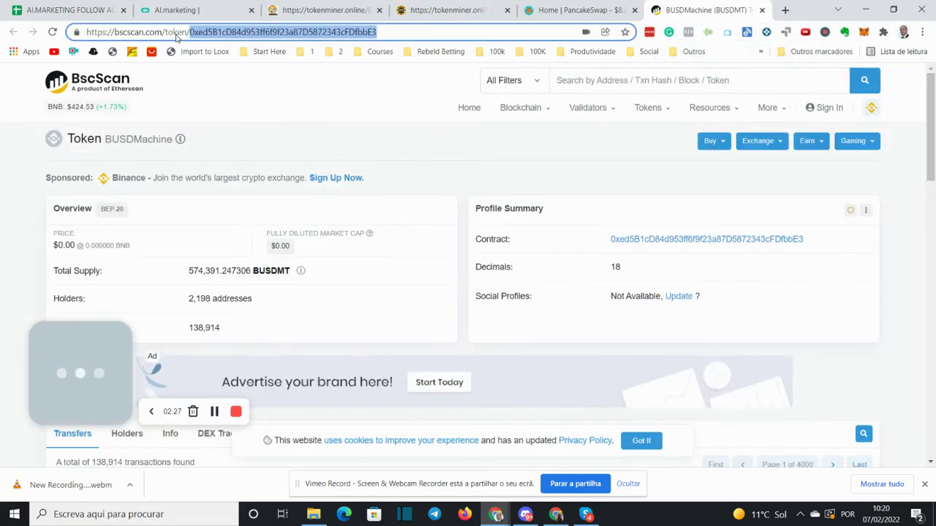
# Switch to PancakeSwap and open its token exchange page.
pyautogui.click(578, 10)
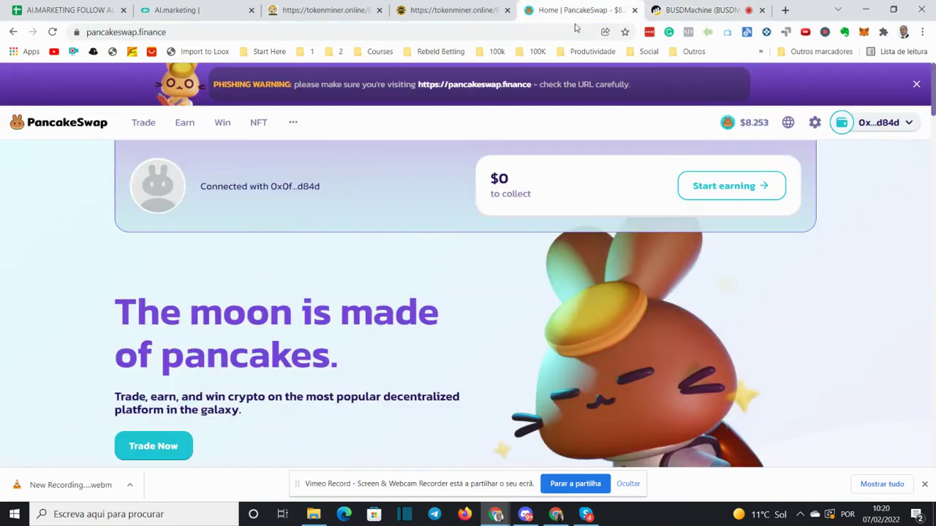
pyautogui.moveTo(145, 129)
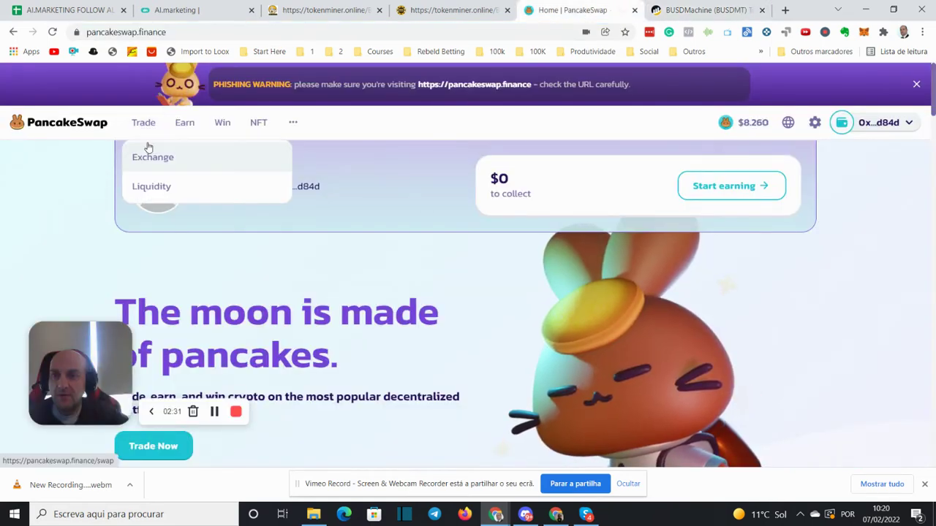
pyautogui.click(151, 156)
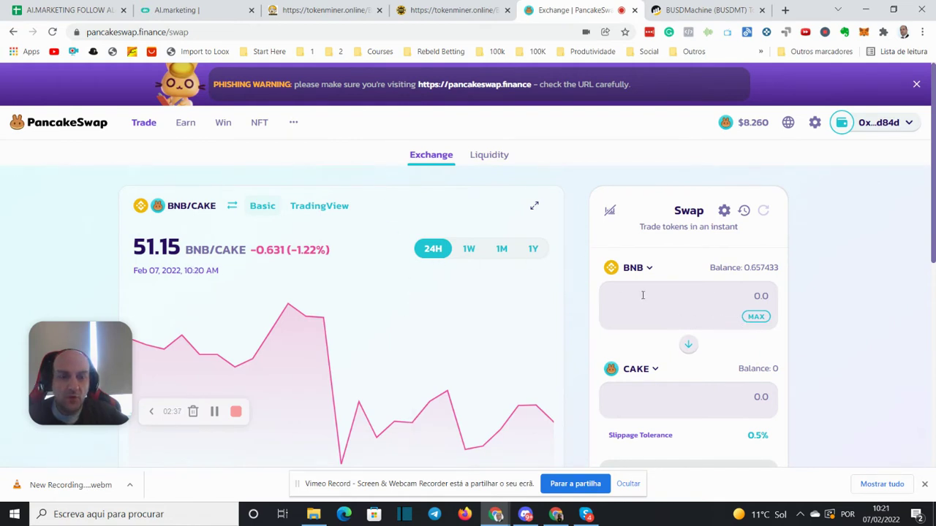
# Set up a BUSDMT to BNB swap using the copied contract address, with the maximum BUSDMT balance as the amount.
pyautogui.click(689, 343)
pyautogui.click(650, 269)
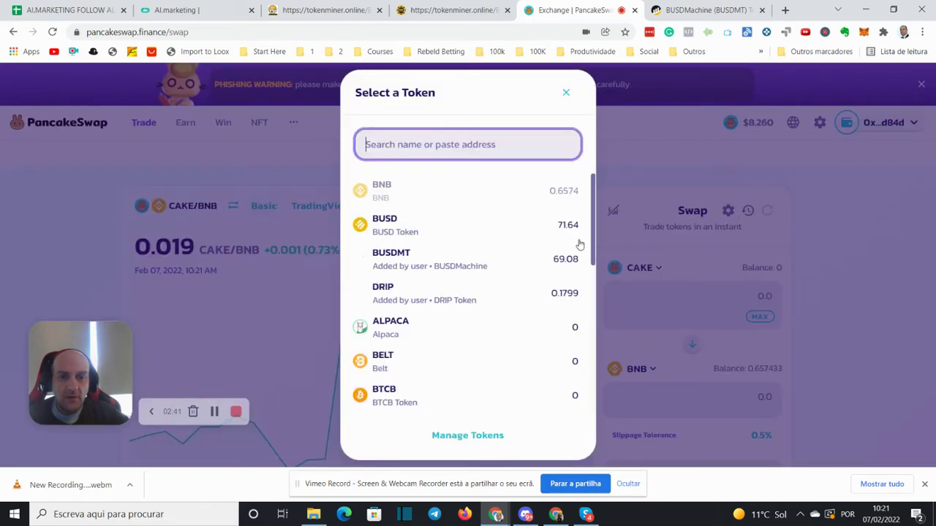
pyautogui.hotkey('ctrl', 'v')
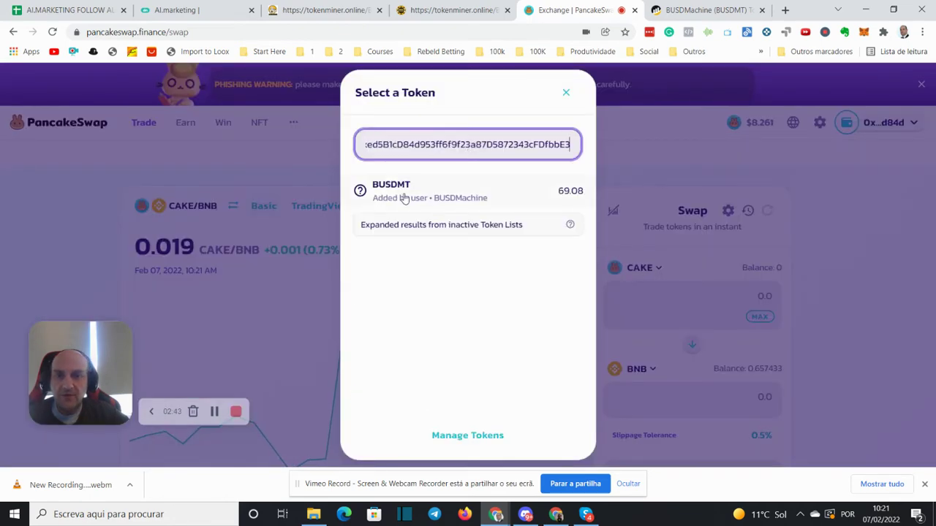
pyautogui.click(404, 199)
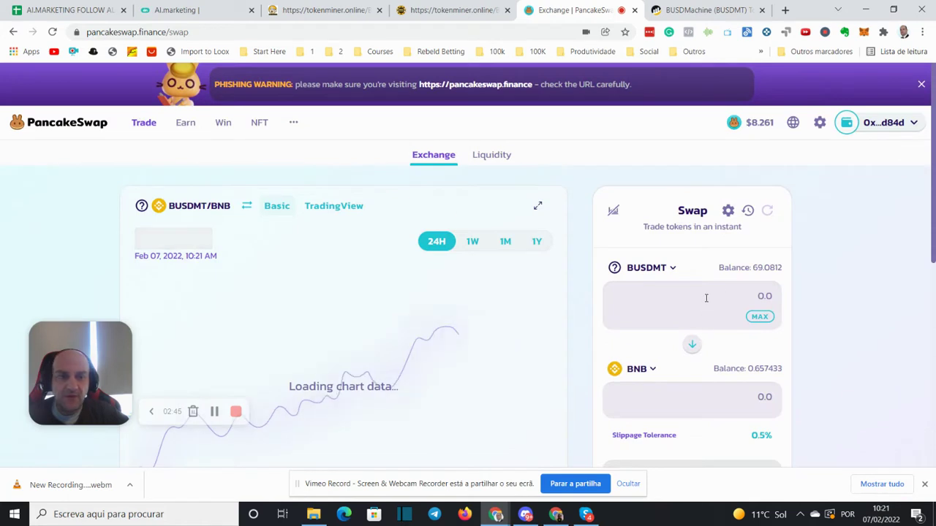
pyautogui.click(753, 317)
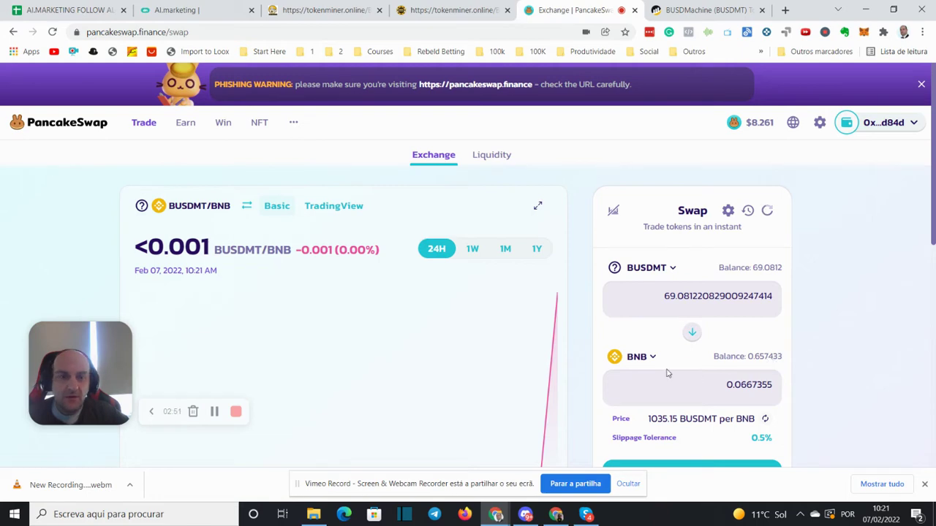
# Change the token to receive to BUSD, swap the full BUSDMT balance for it, and approve the transaction in MetaMask.
pyautogui.click(637, 357)
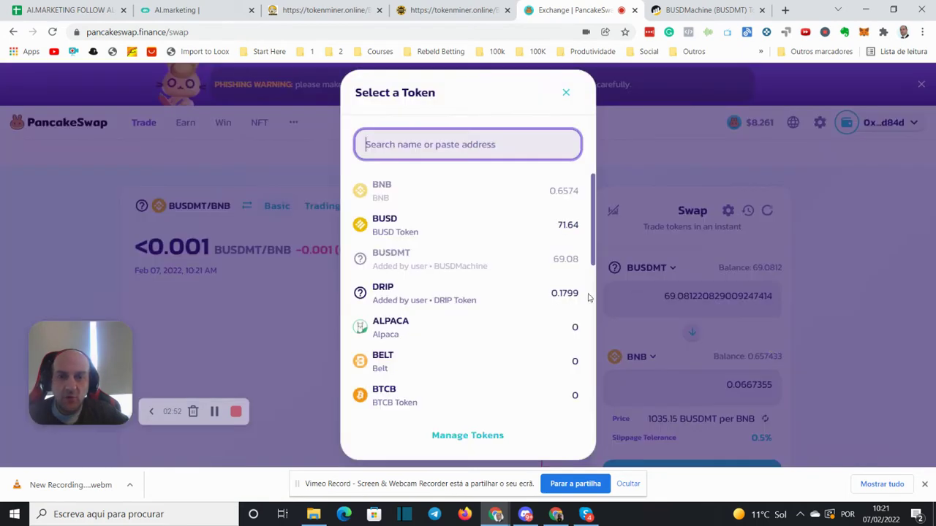
pyautogui.click(449, 232)
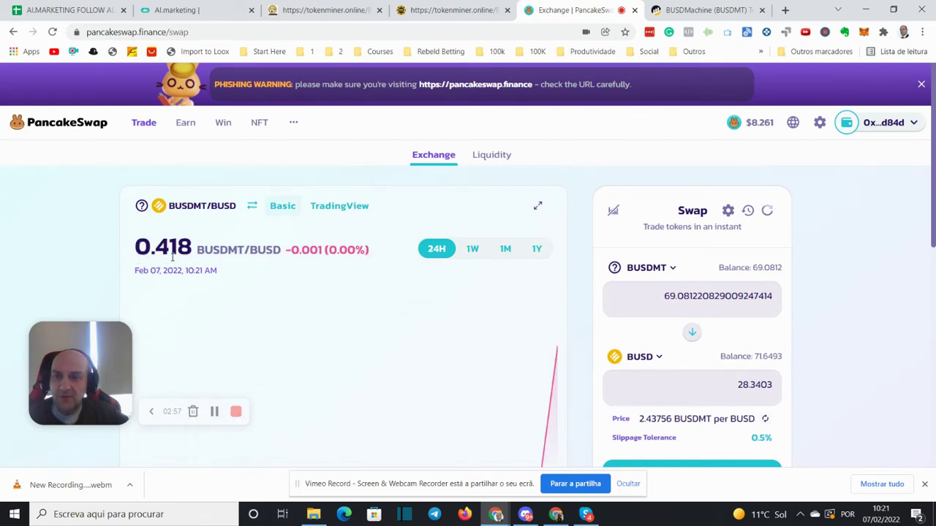
pyautogui.scroll(-1, 784, 388)
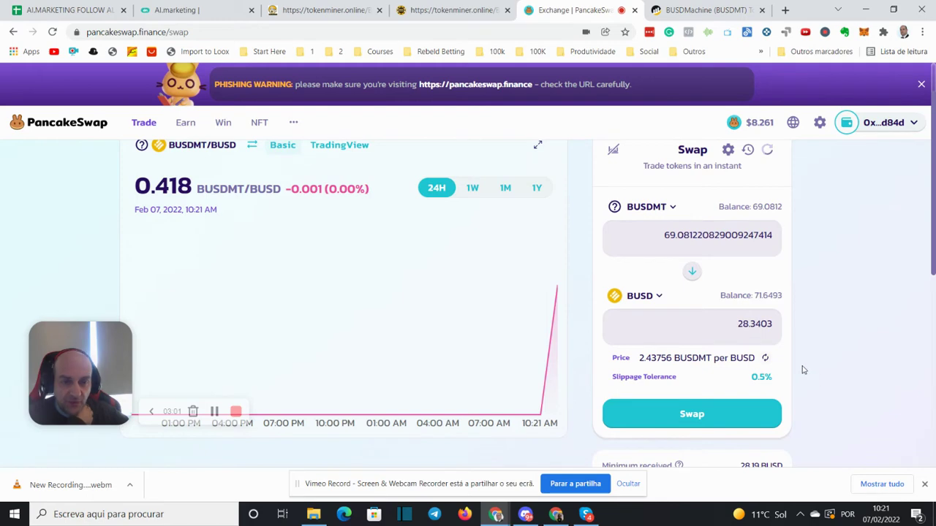
pyautogui.click(693, 417)
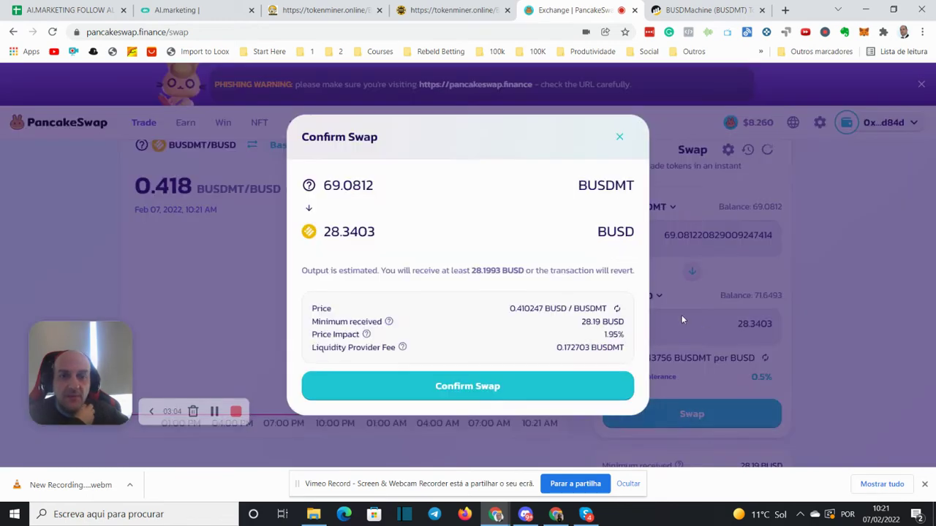
pyautogui.click(476, 387)
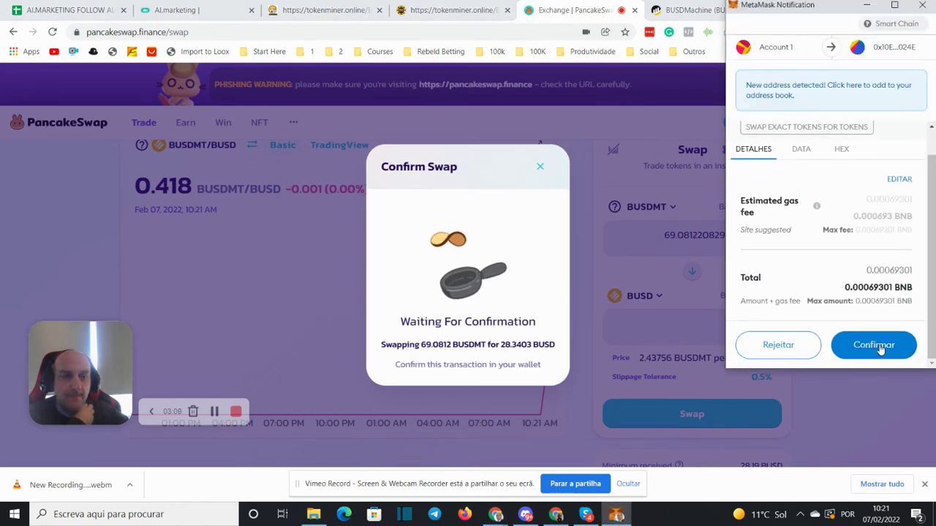
pyautogui.click(874, 344)
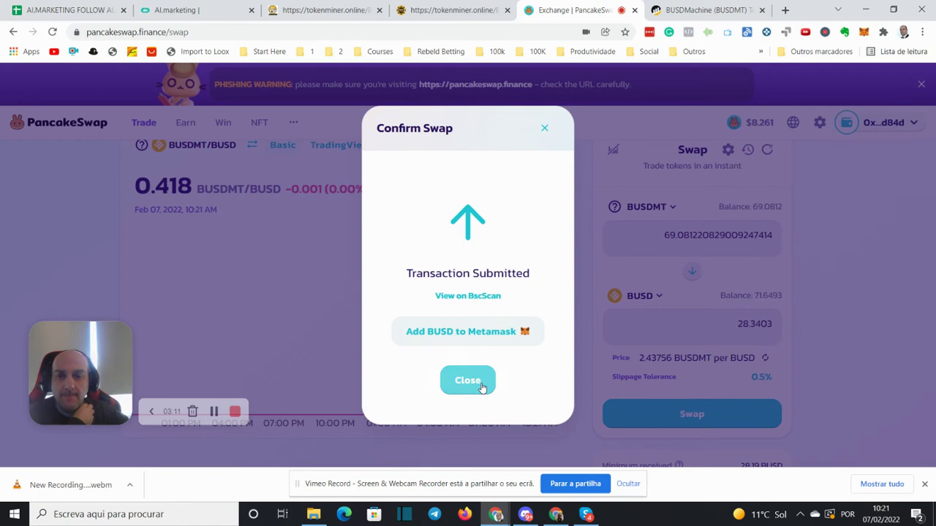
pyautogui.click(479, 381)
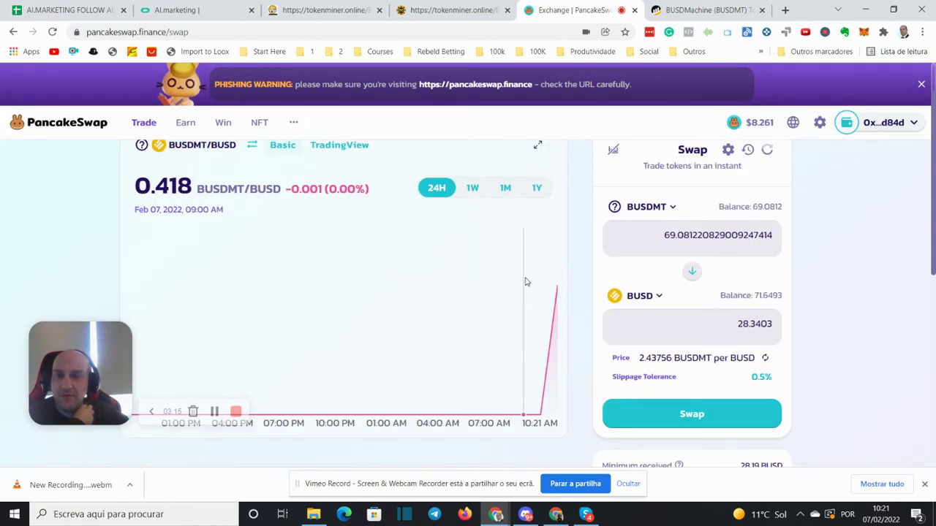
# Check the BUSDMT and BUSD balances in MetaMask's asset list after the swap.
pyautogui.scroll(1, 526, 298)
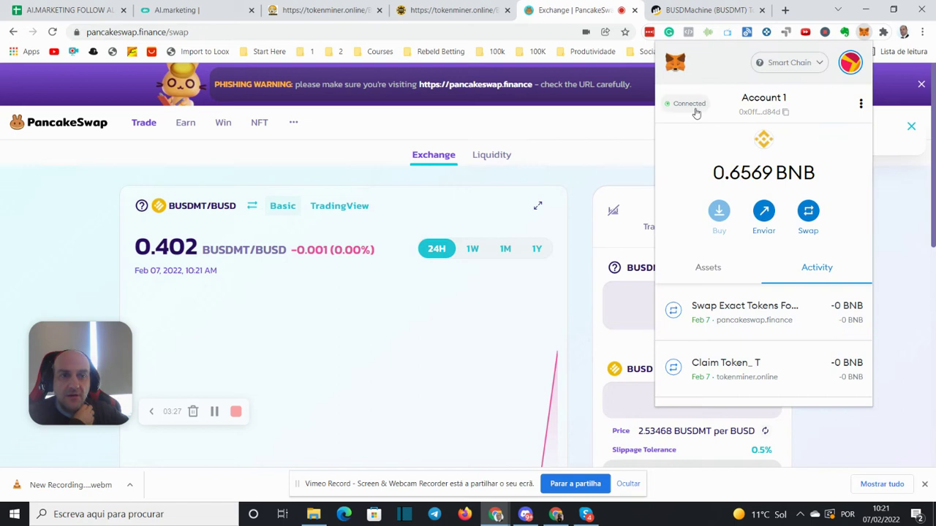
pyautogui.click(694, 268)
pyautogui.scroll(-1, 802, 305)
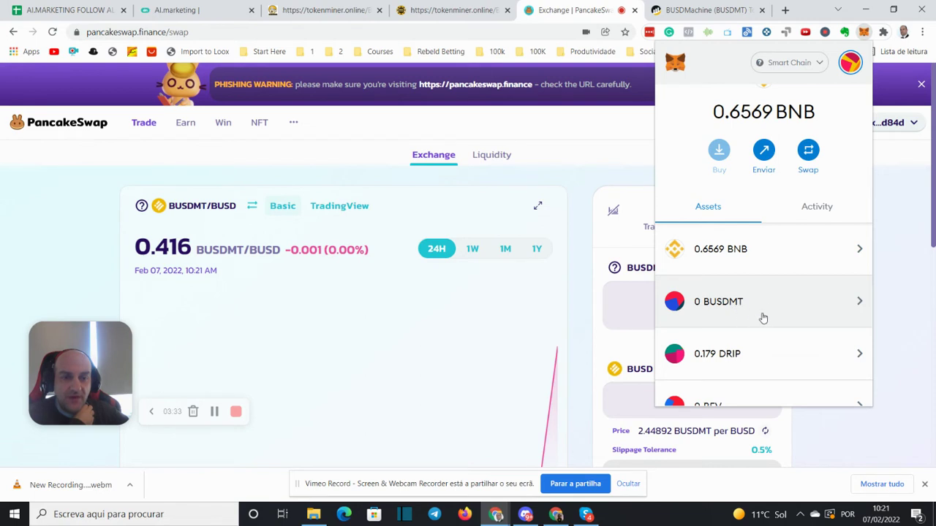
pyautogui.scroll(-3, 762, 318)
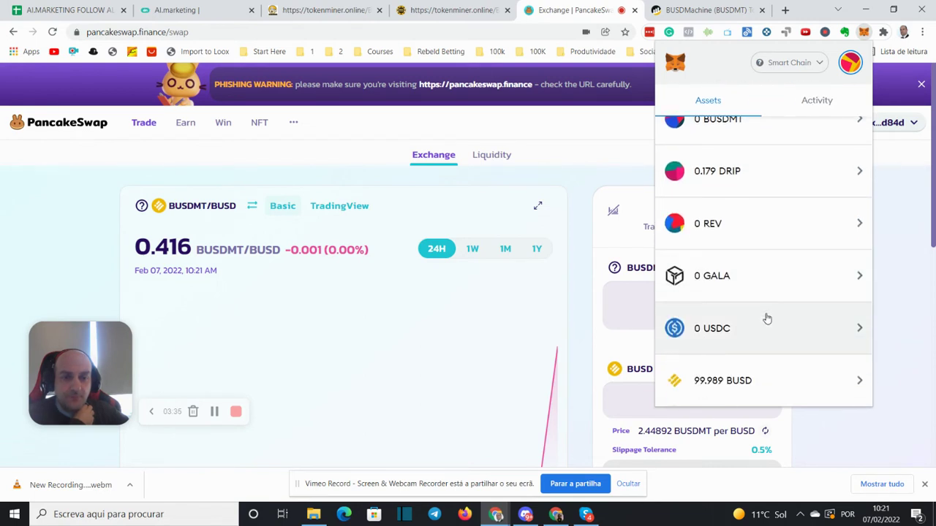
pyautogui.scroll(-1, 765, 318)
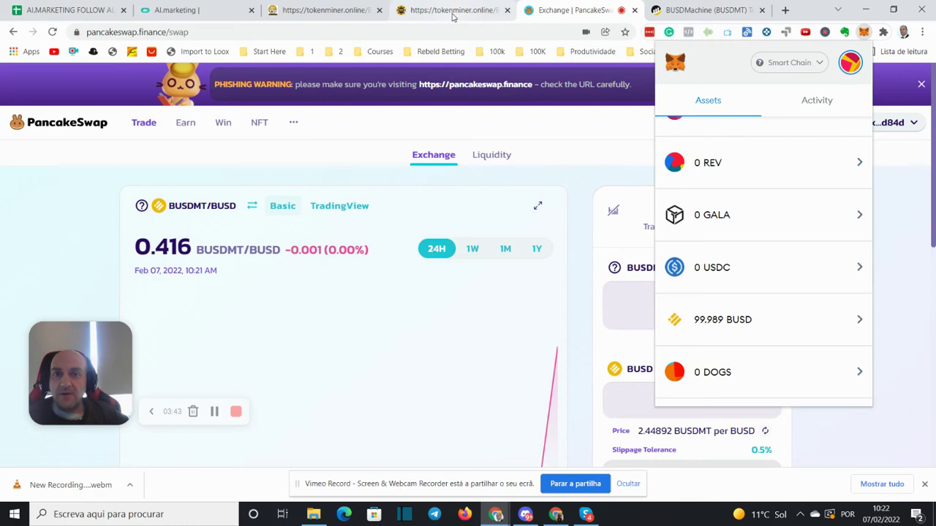
# Switch to the tokenminer.online BMT page, claim the minted BMT, and approve both pending claim requests in MetaMask.
pyautogui.click(364, 12)
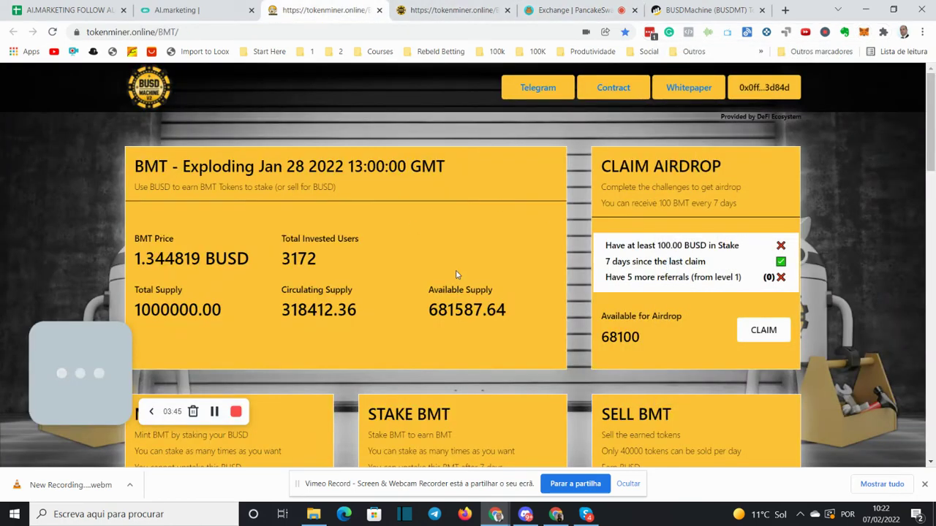
pyautogui.scroll(-3, 315, 219)
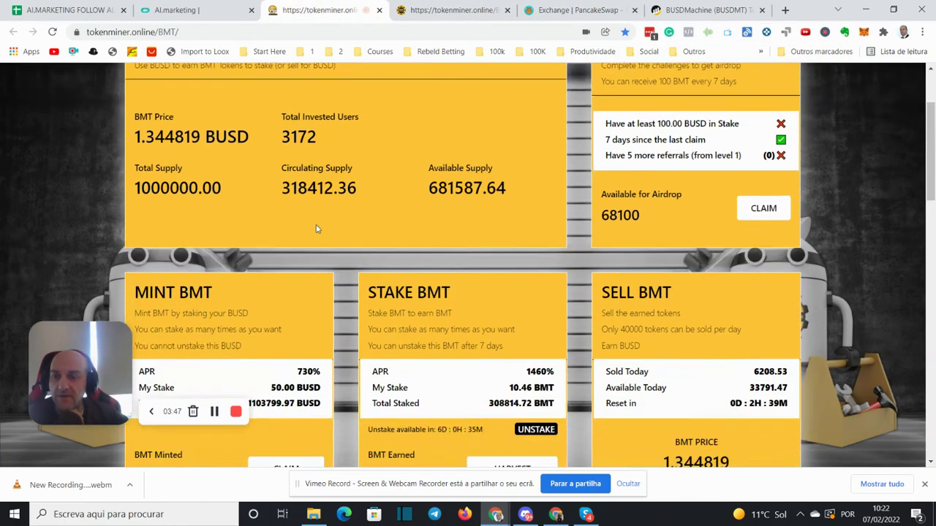
pyautogui.scroll(-2, 301, 339)
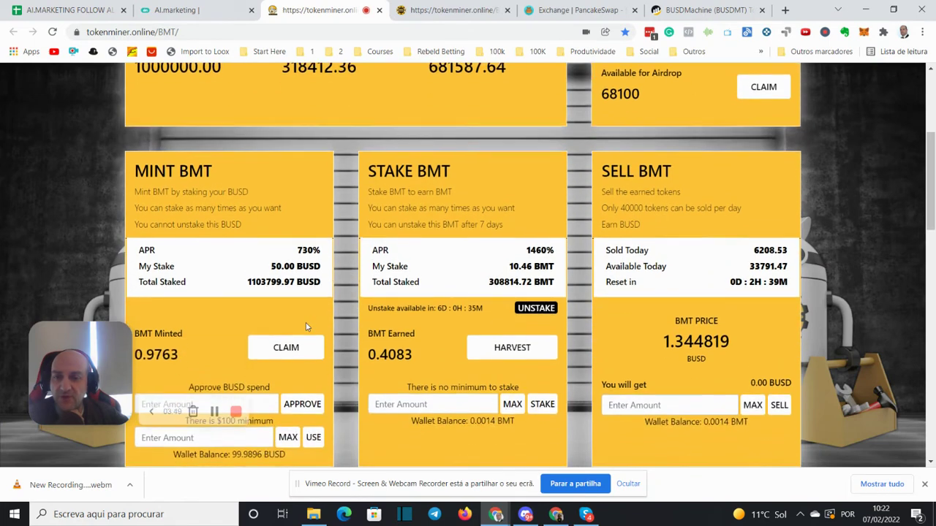
pyautogui.click(289, 294)
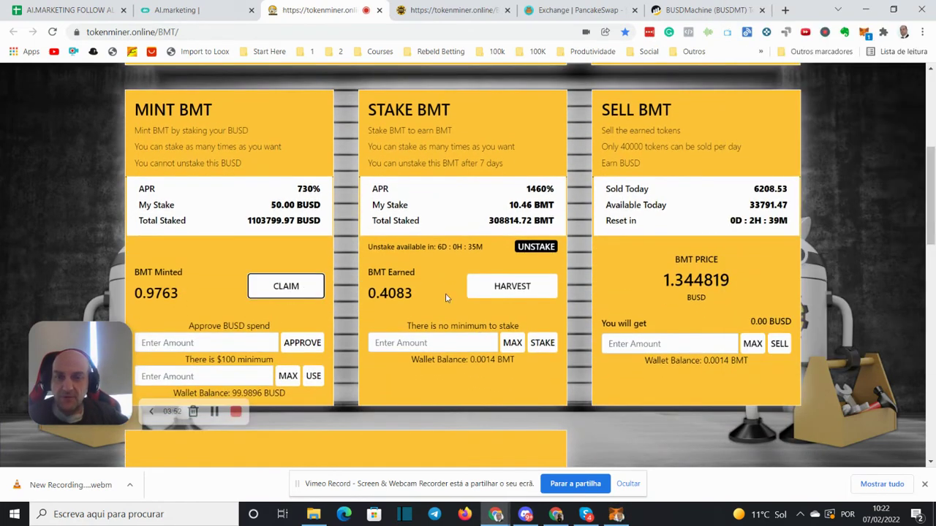
pyautogui.scroll(-1, 841, 292)
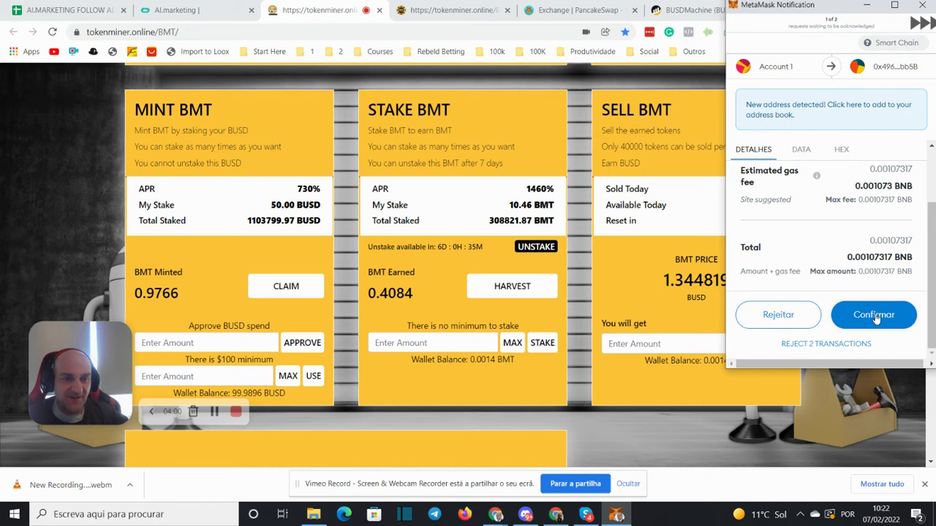
pyautogui.click(876, 316)
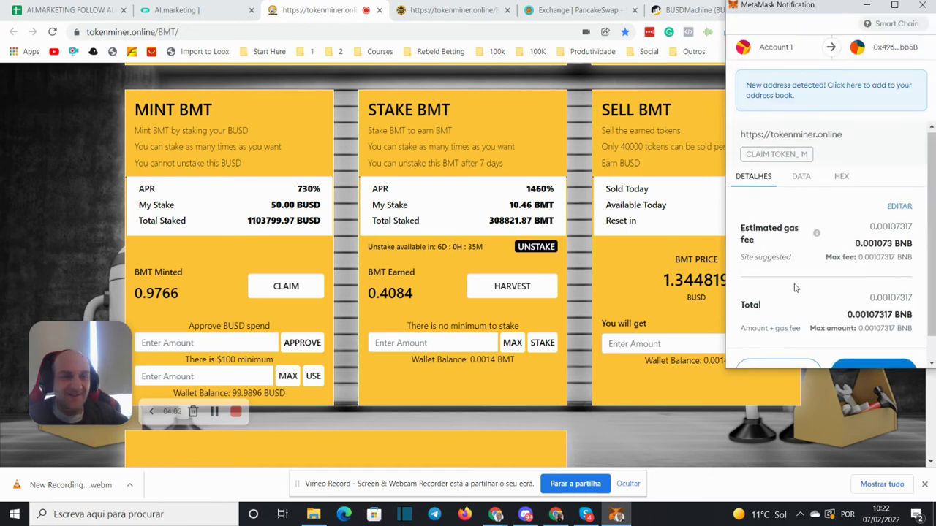
pyautogui.scroll(-1, 796, 288)
pyautogui.click(874, 342)
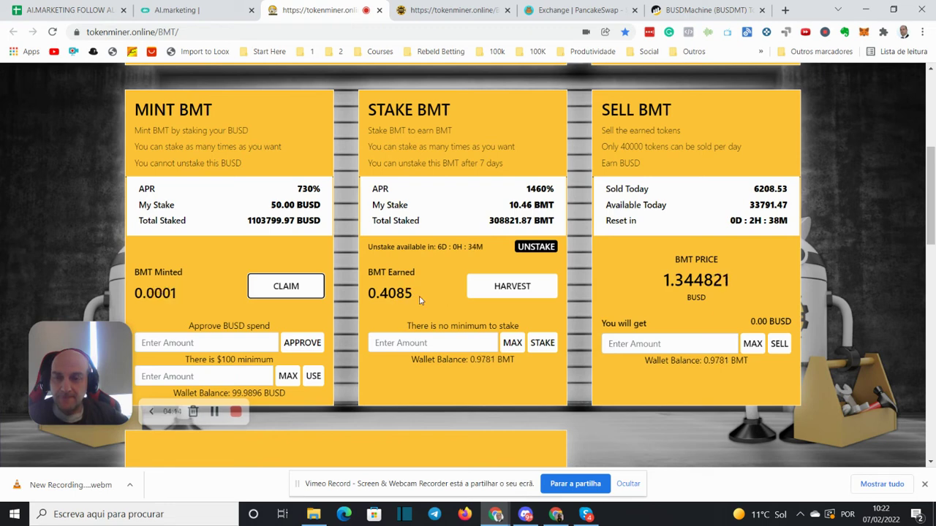
# Harvest the earned BMT and stake the maximum BMT wallet balance, approving each transaction in MetaMask.
pyautogui.click(503, 286)
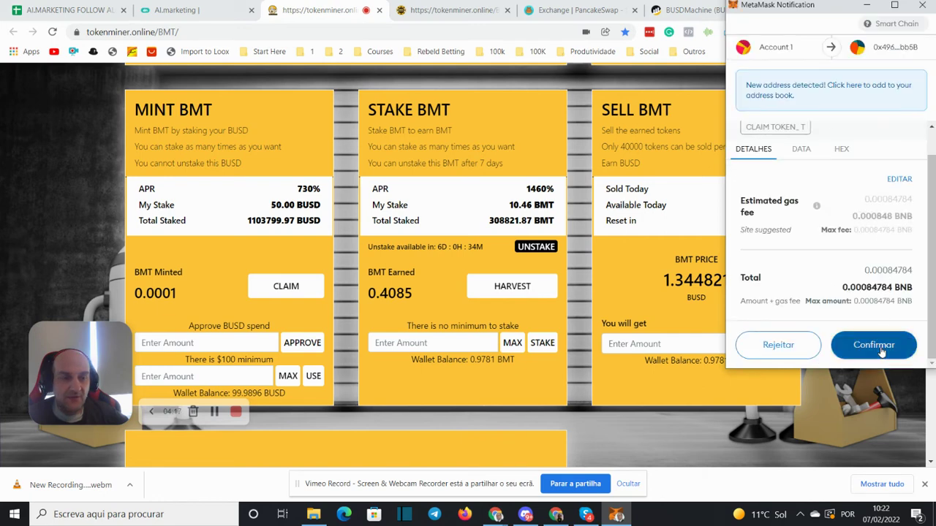
pyautogui.click(874, 351)
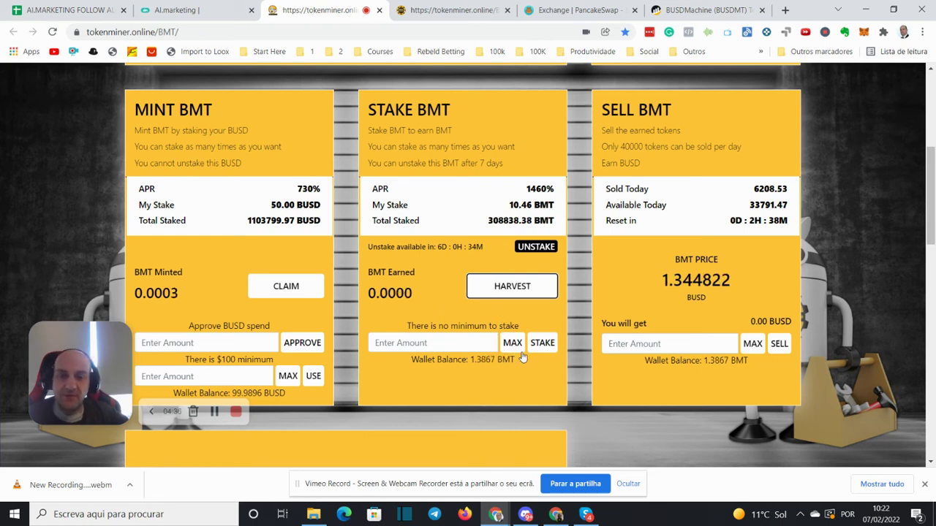
pyautogui.click(516, 346)
pyautogui.click(544, 345)
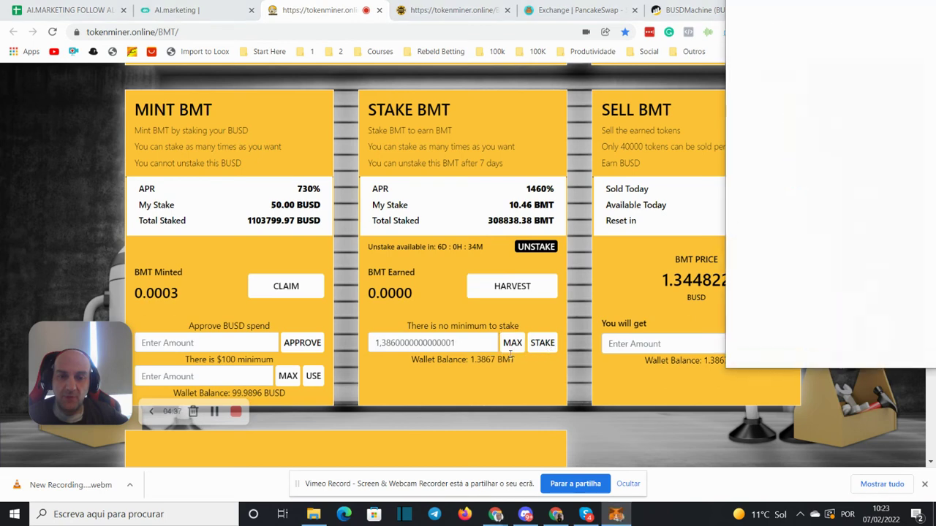
pyautogui.scroll(-2, 857, 314)
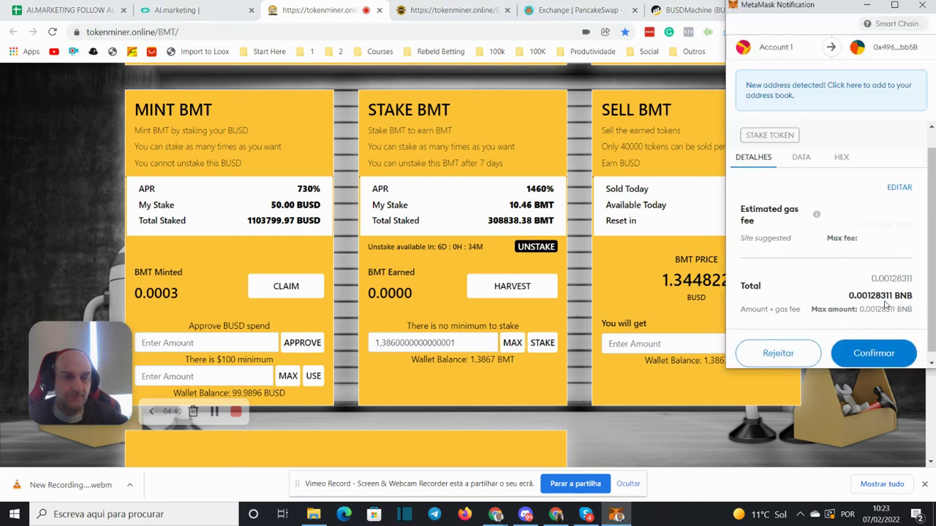
pyautogui.click(878, 345)
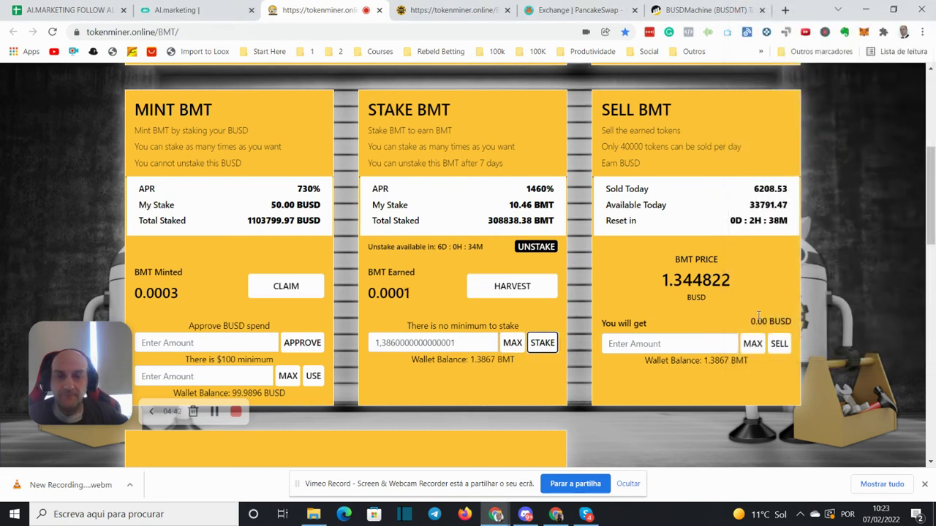